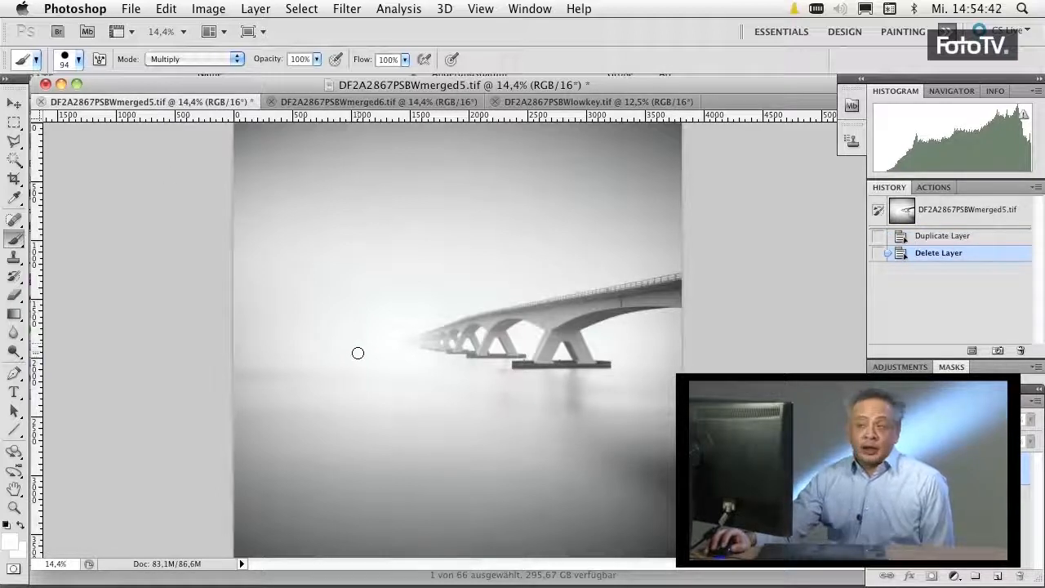
Load the saved bridge selection in DF2A2867PSBWmerged5.tif as a new selection.
left_click(301, 9)
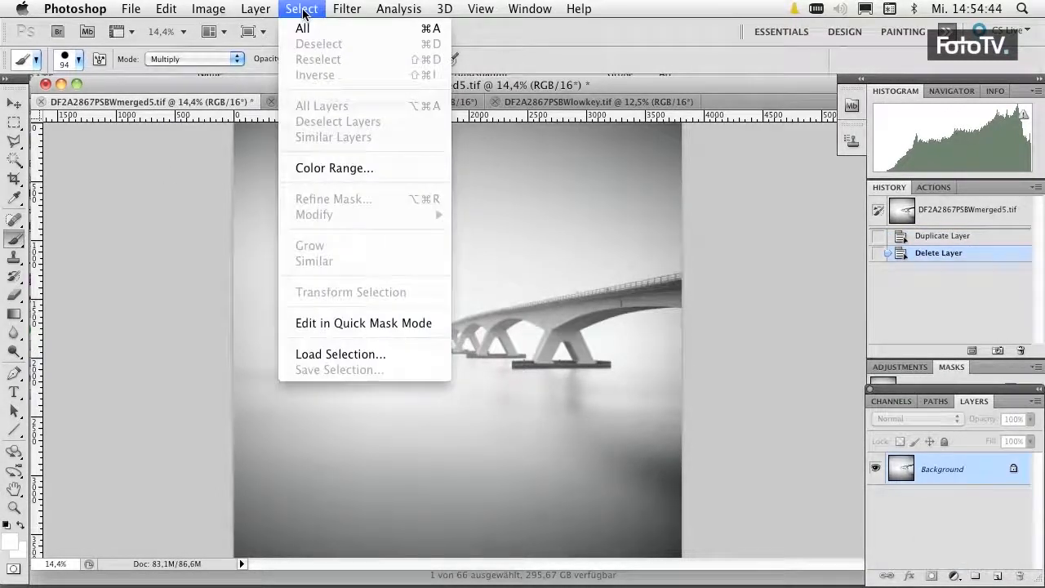
left_click(381, 354)
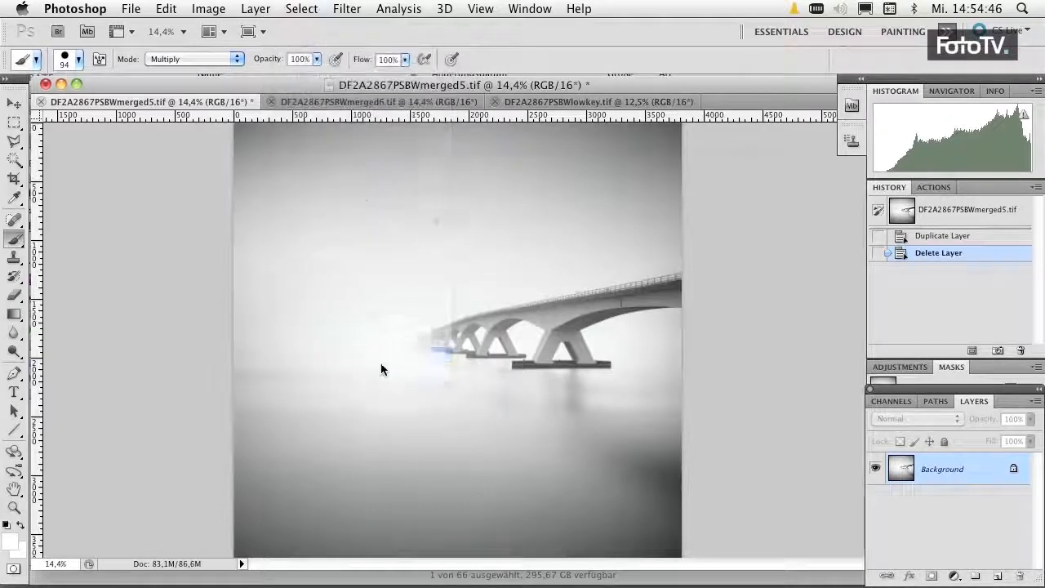
left_click(597, 242)
left_click(599, 243)
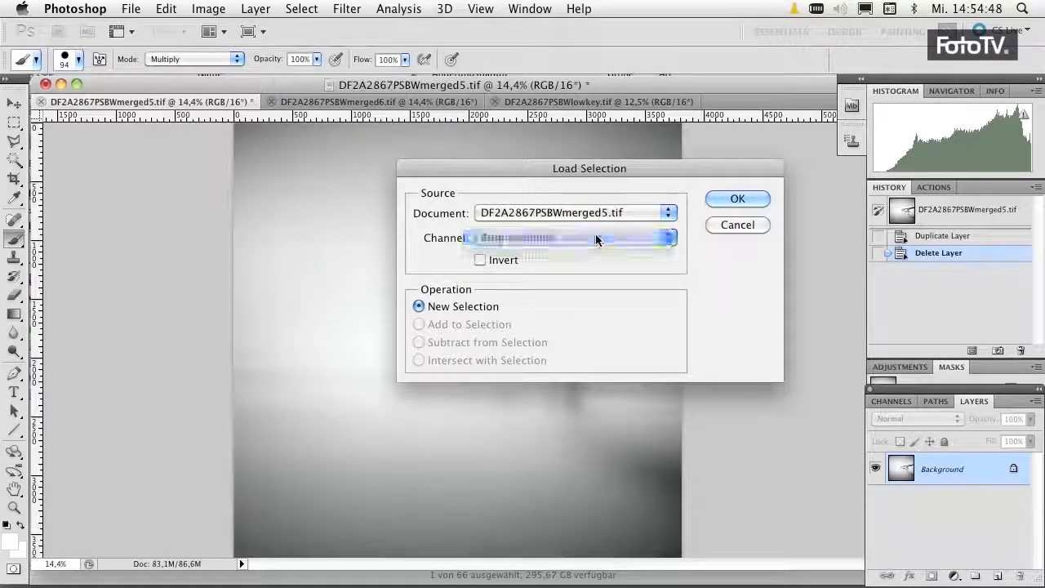
left_click(737, 200)
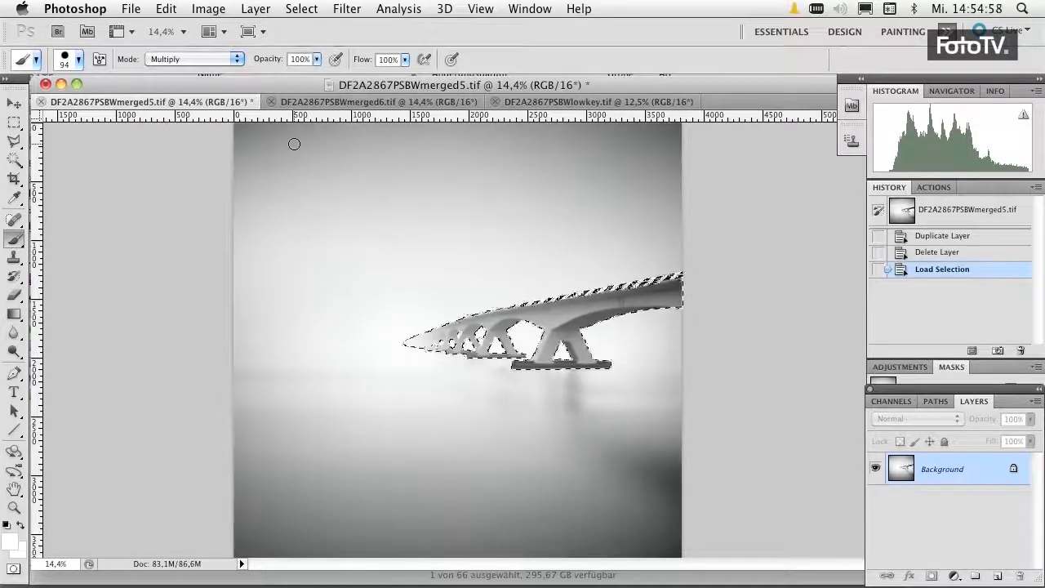
Inspect the selection outline along the bridge's railing and pillars at 50% magnification, then deselect it.
key("super+plus")
key("super+plus")
key("super+plus")
key("super+plus")
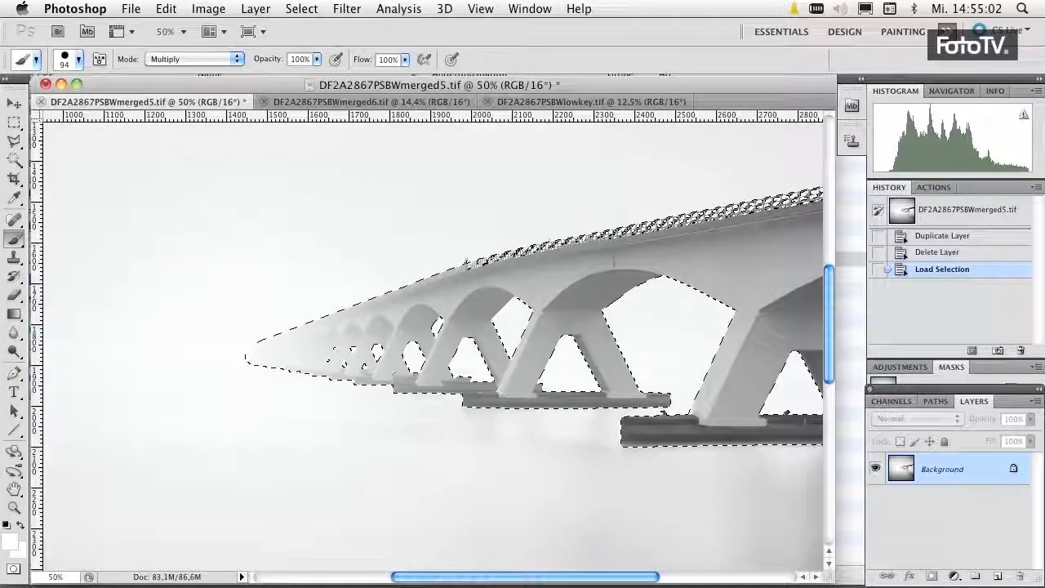
left_click_drag(614, 580, 705, 580)
left_click(301, 8)
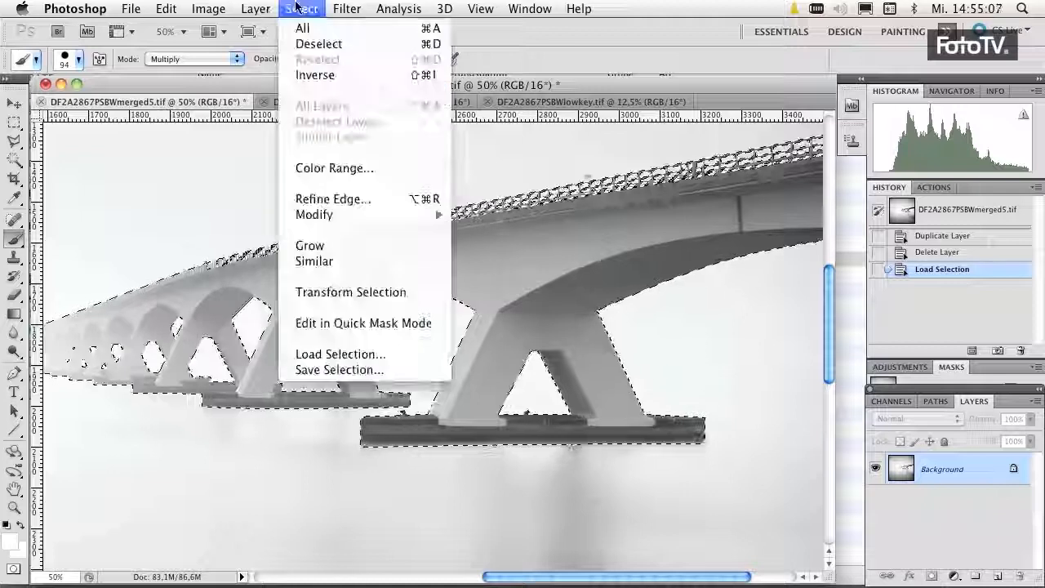
left_click(312, 41)
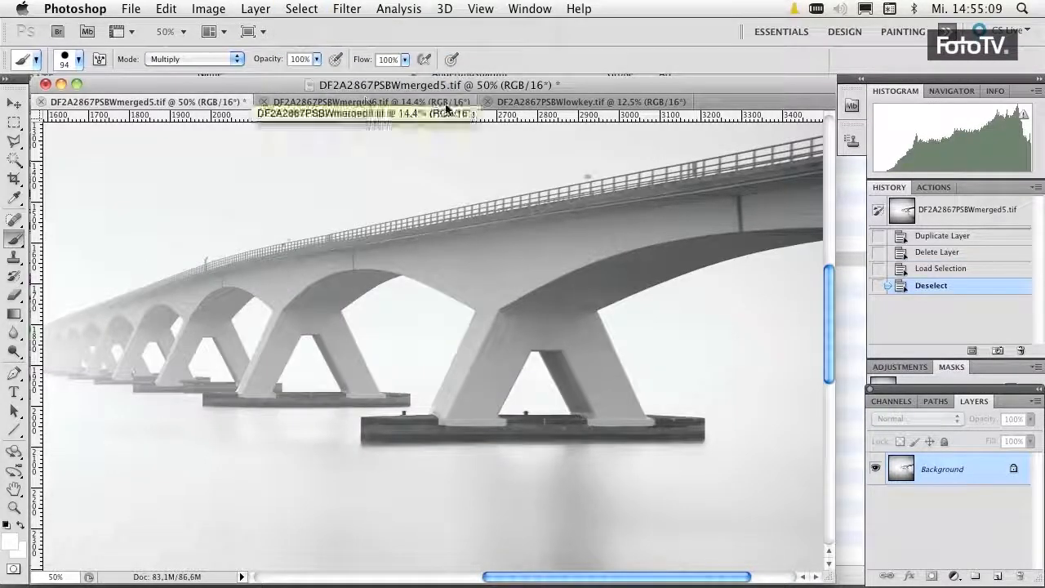
Duplicate the Background layer of DF2A2867PSBWlowkey.tif into DF2A2867PSBWmerged5.tif and return to that document.
left_click(542, 101)
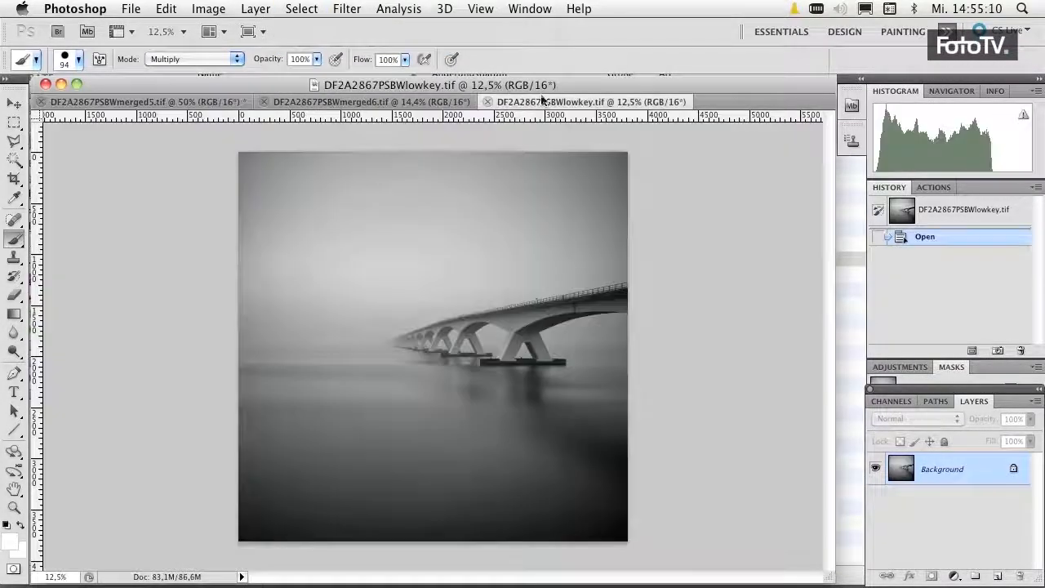
right_click(909, 474)
left_click(841, 469)
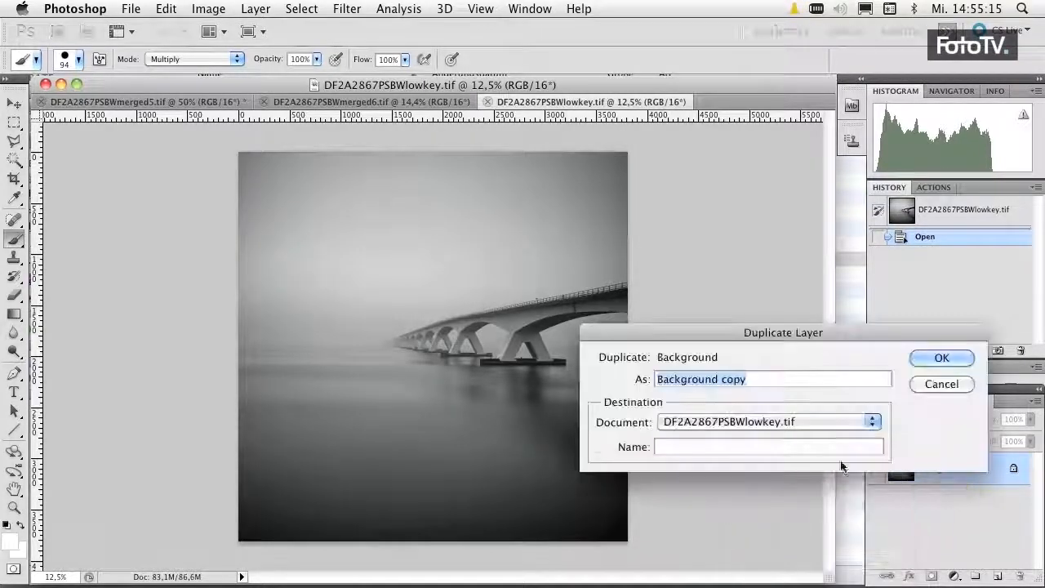
left_click(779, 422)
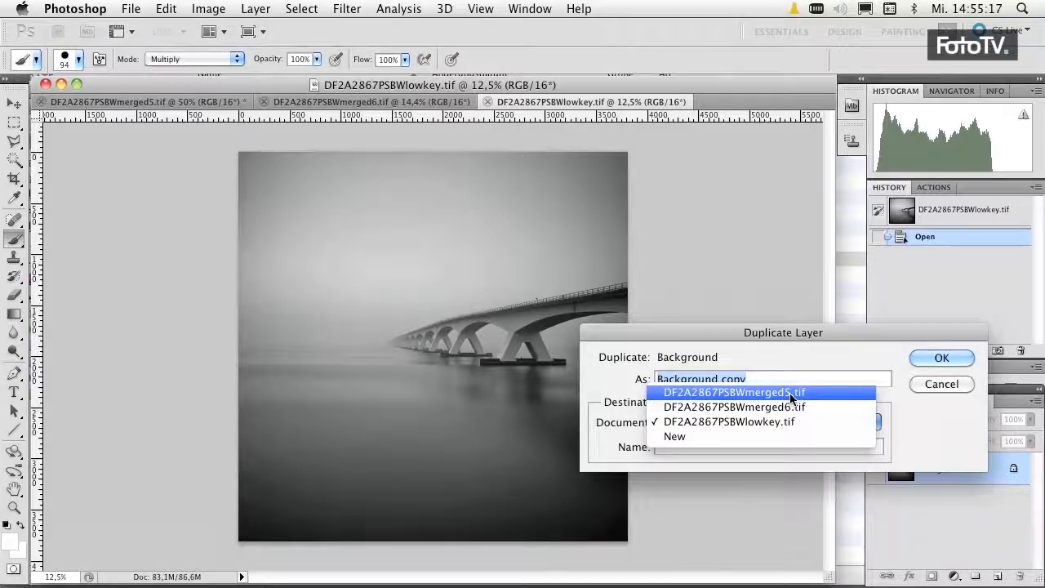
left_click(790, 396)
left_click(941, 359)
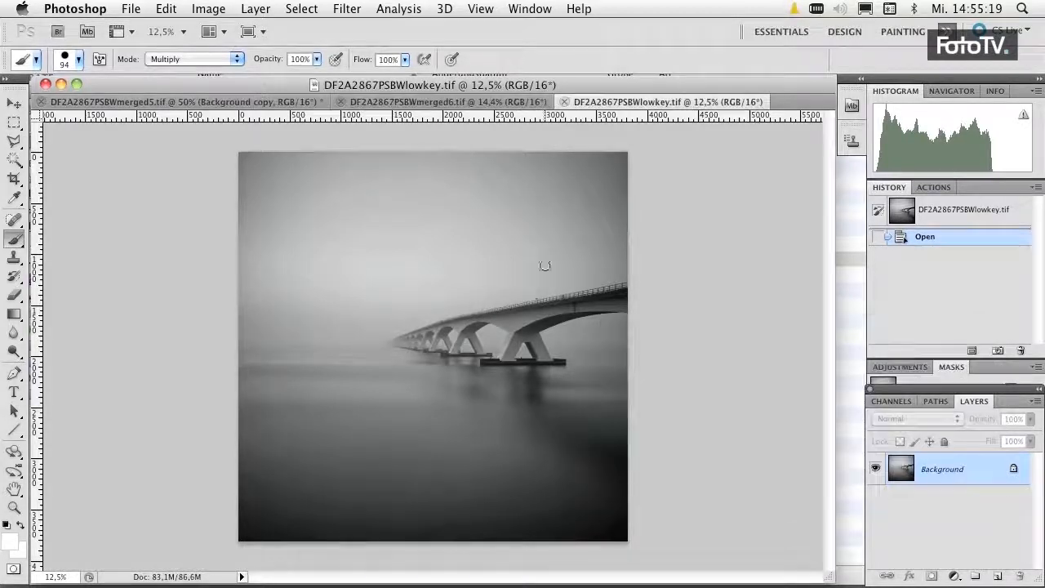
left_click(171, 102)
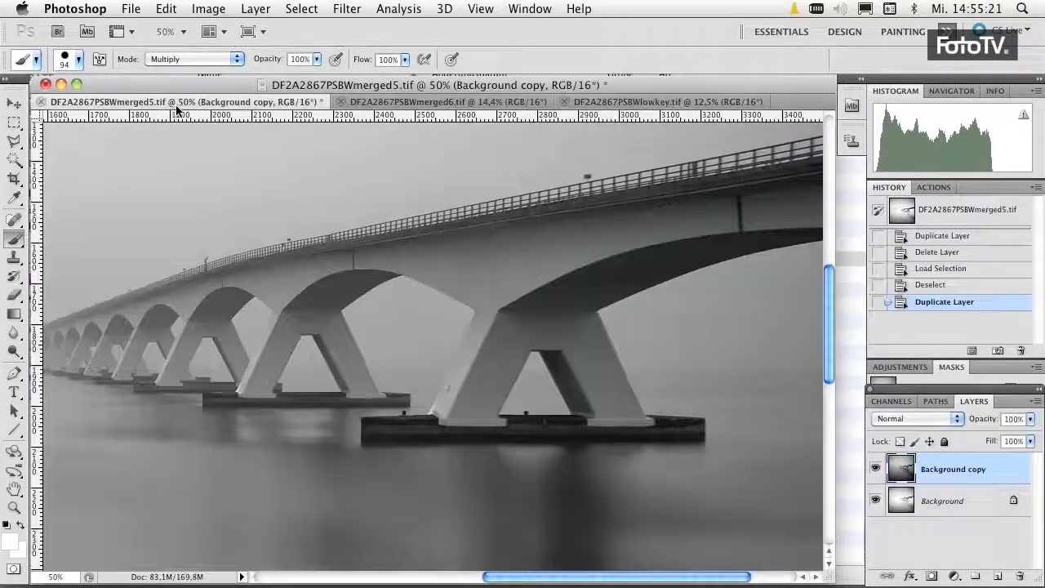
Duplicate the bright Background layer as Background copy 2 and move the copy above the dark low-key layer.
right_click(906, 507)
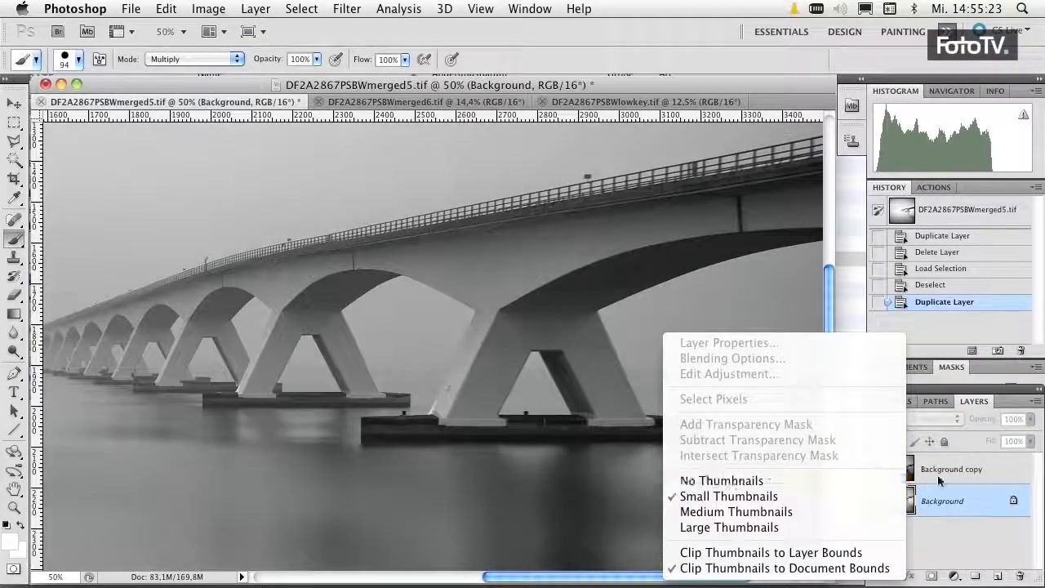
left_click(964, 504)
right_click(964, 502)
left_click(964, 502)
right_click(964, 502)
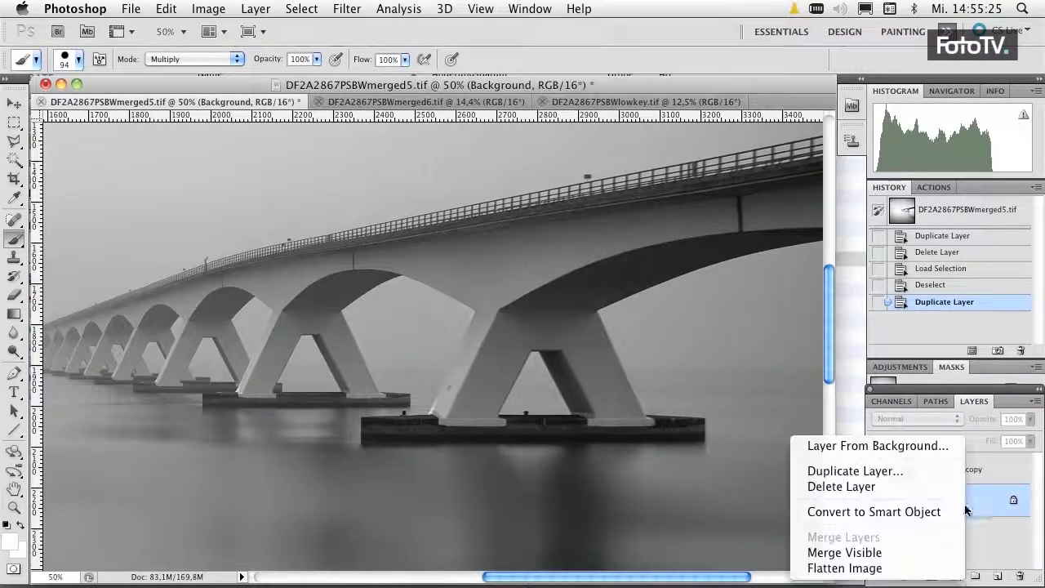
left_click(920, 472)
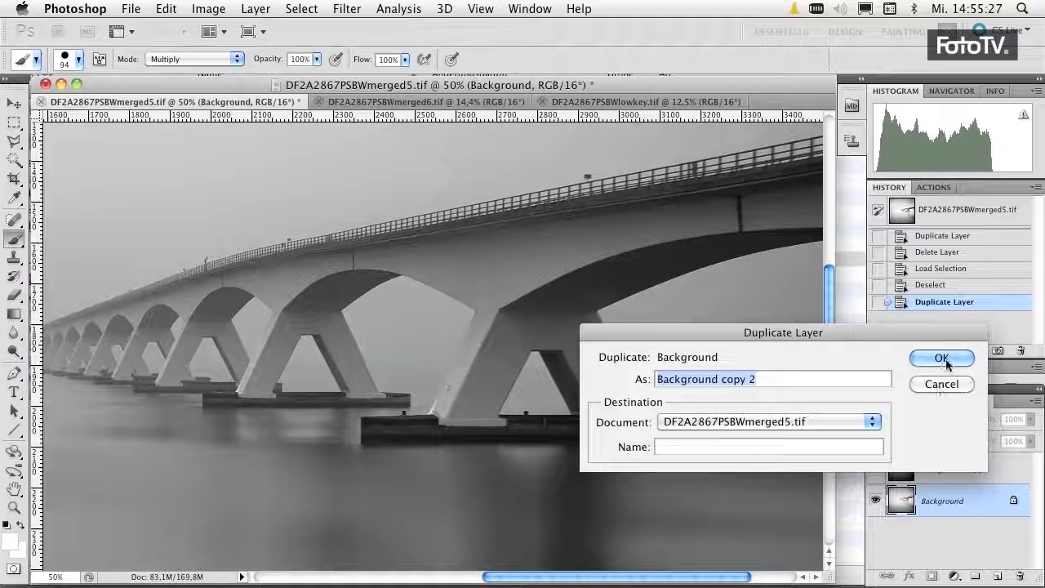
left_click(923, 327)
left_click_drag(902, 521, 925, 472)
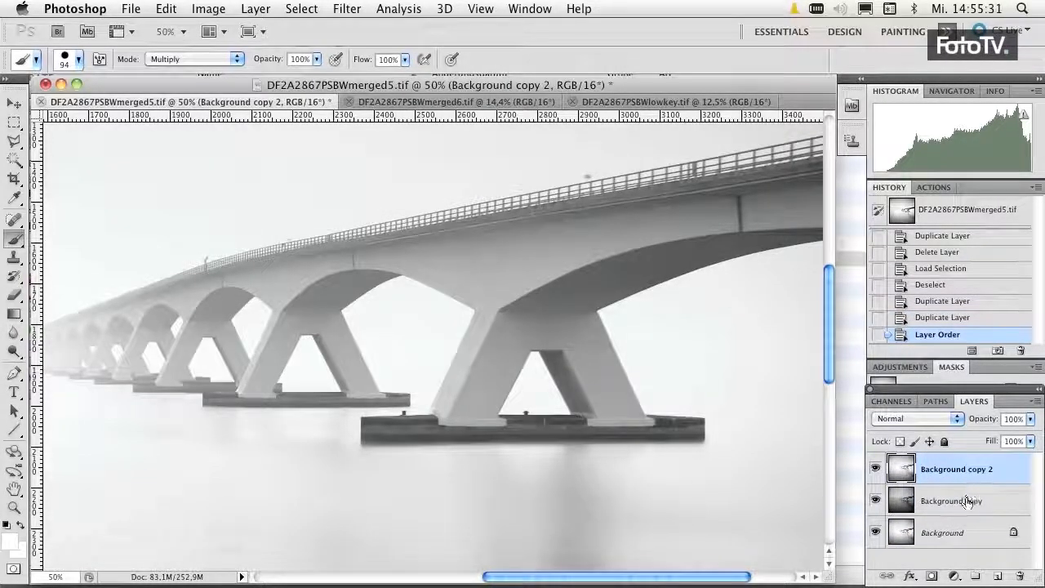
Add a white layer mask to Background copy 2 and restore the previous bridge selection.
left_click(931, 576)
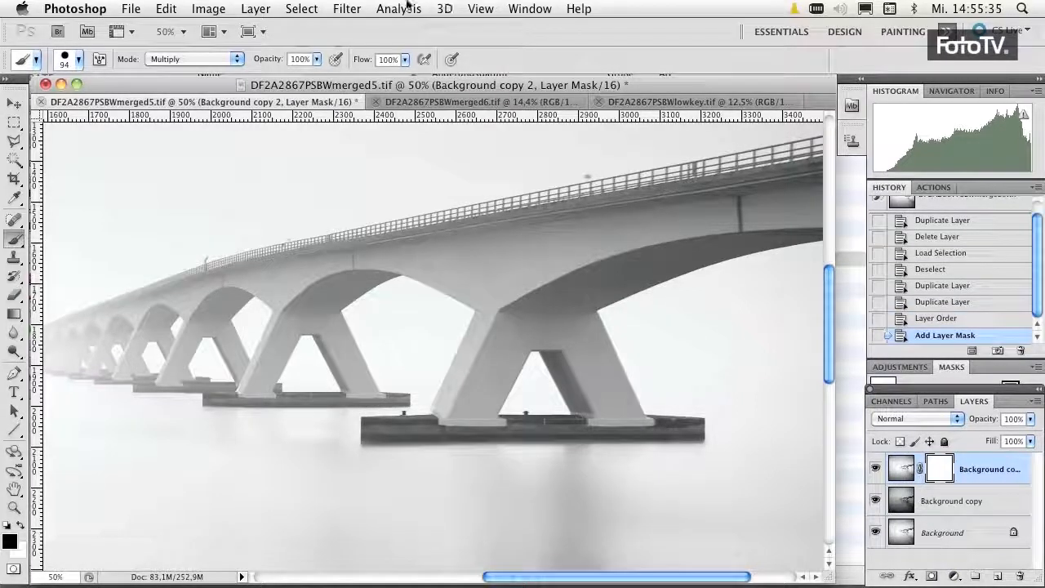
left_click(310, 12)
left_click(315, 60)
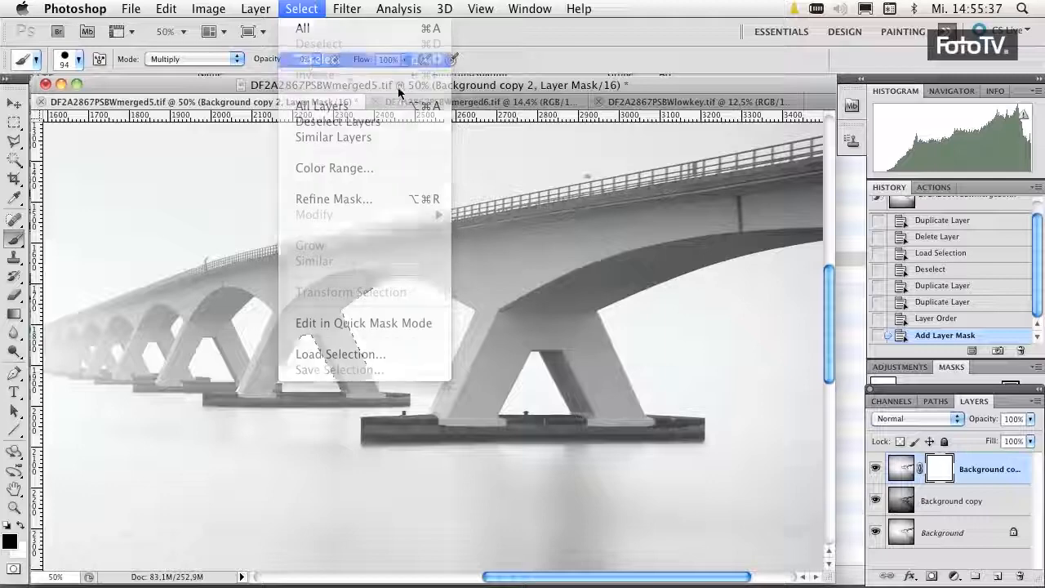
Set the brush size to 52 px for masking the bridge railing at 100% magnification.
key("super+plus")
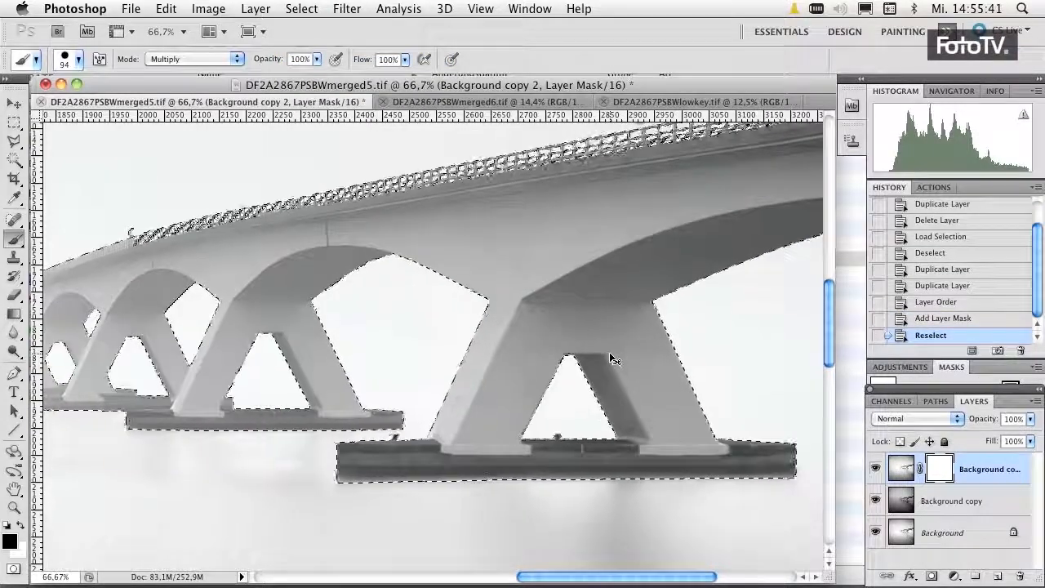
key("super+plus")
scroll(594, 373, "up", 3)
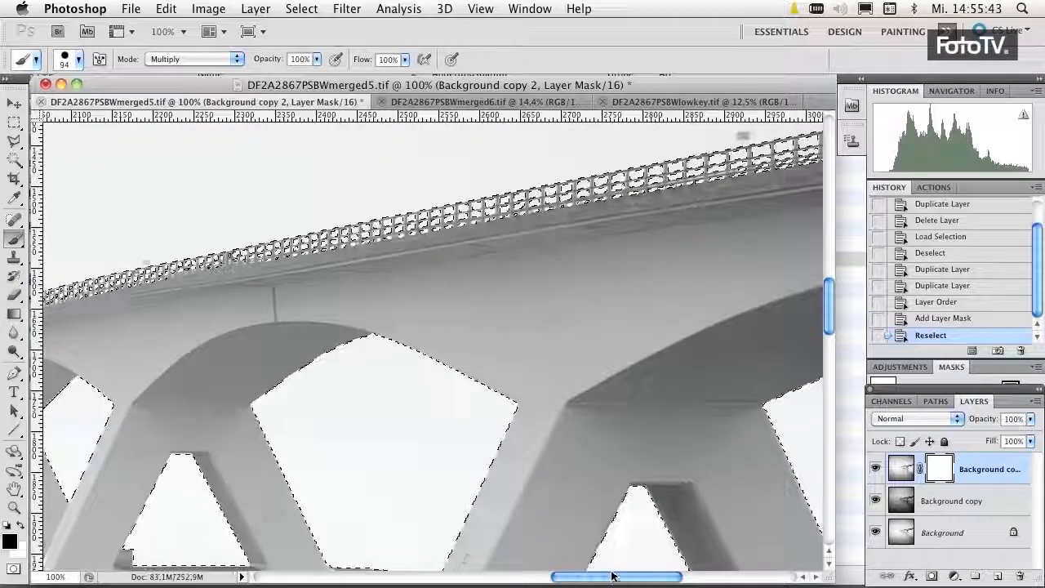
left_click_drag(610, 578, 796, 561)
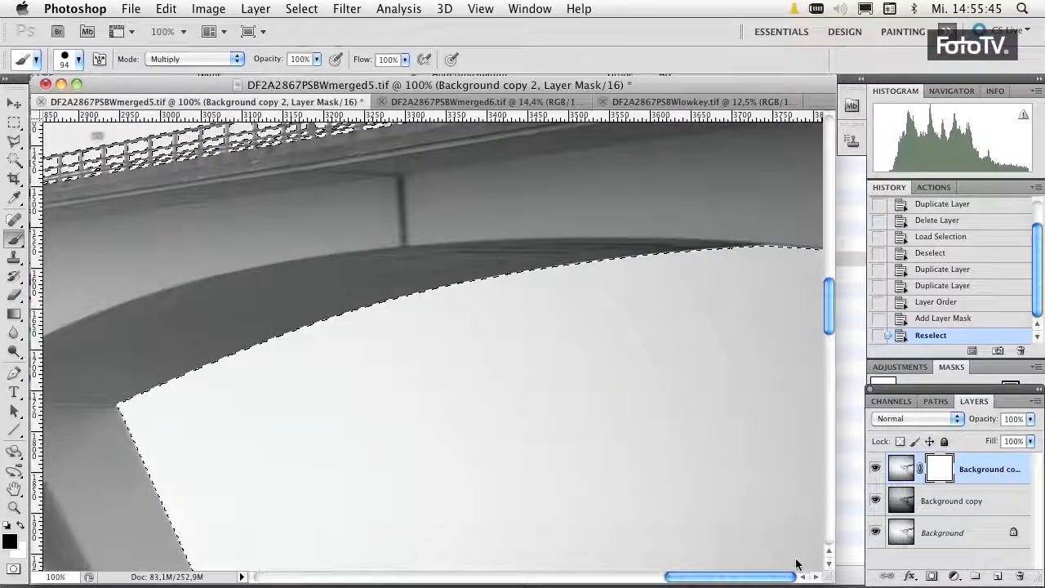
scroll(732, 396, "up", 6)
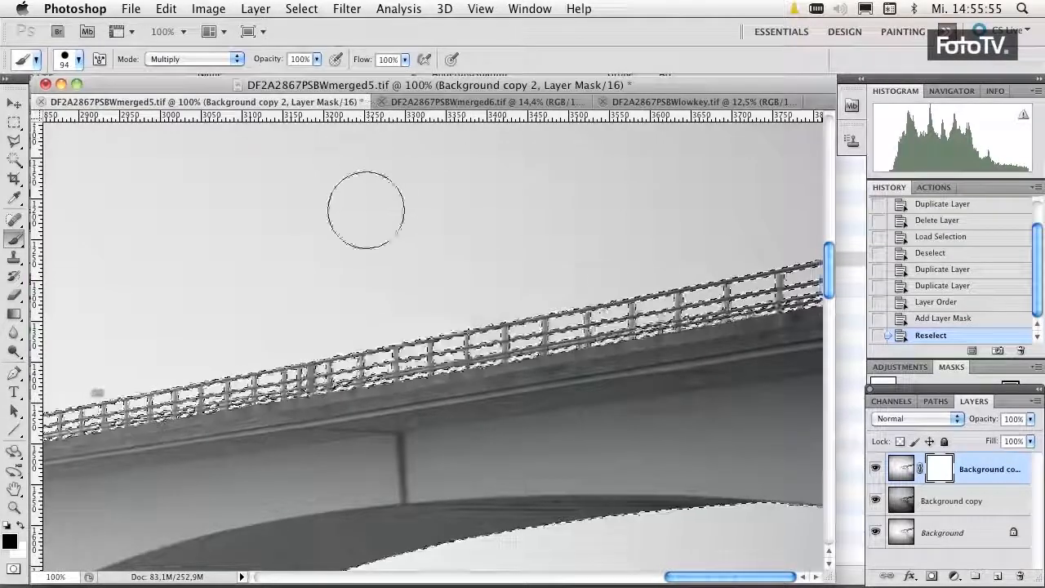
right_click(378, 214)
left_click(430, 243)
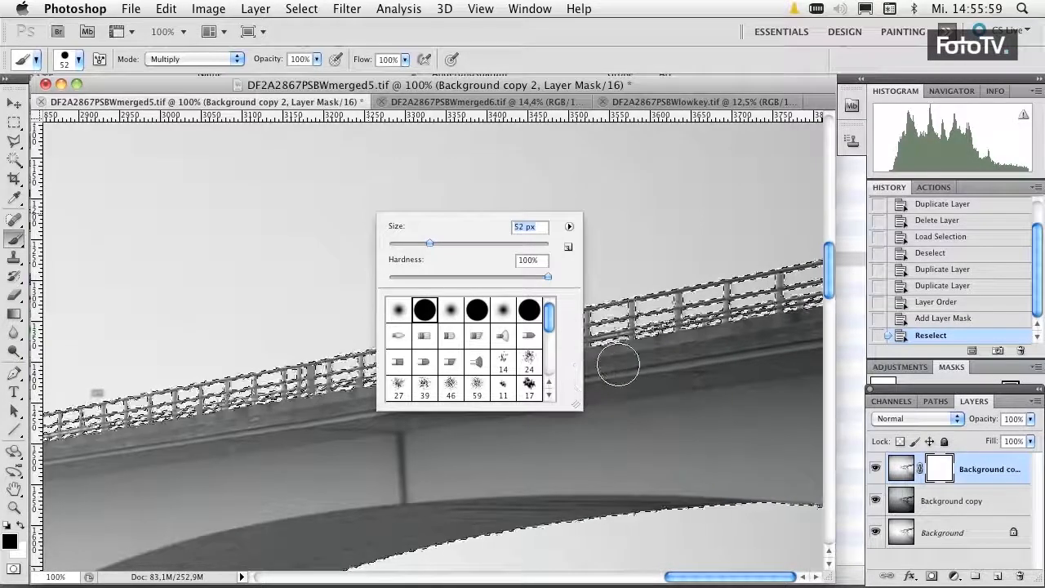
left_click(655, 68)
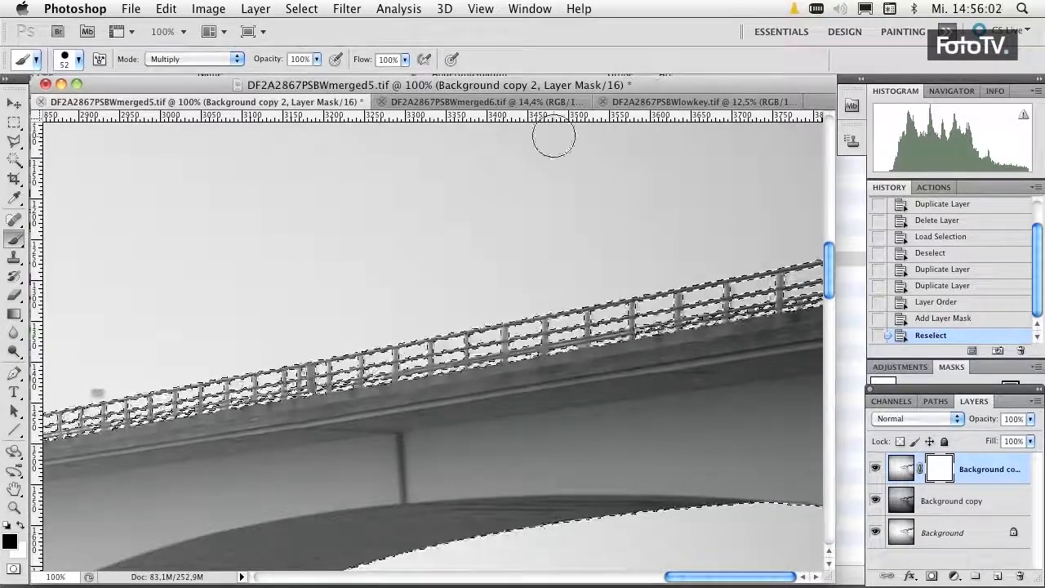
left_click(317, 60)
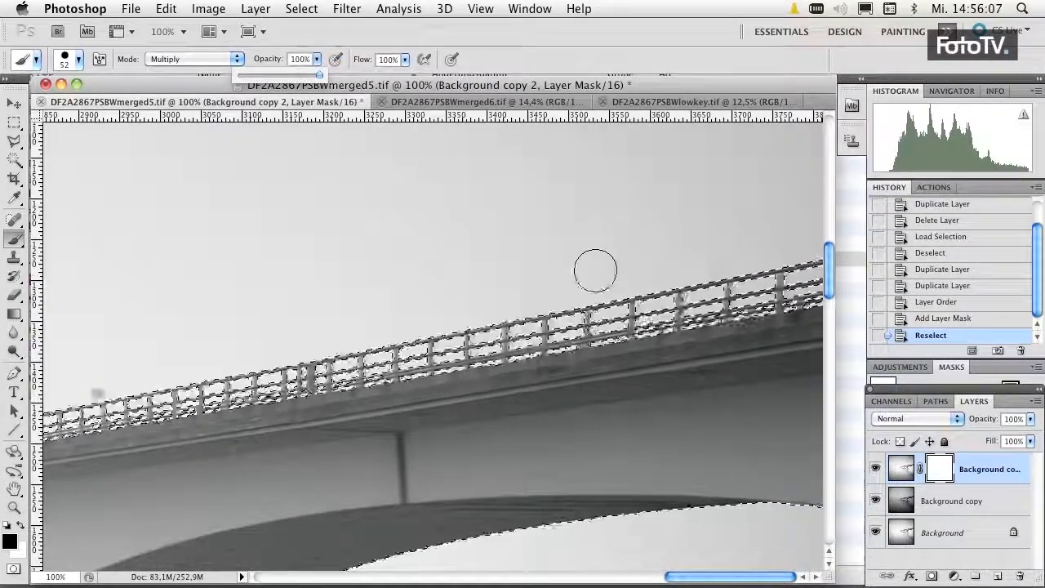
left_click(690, 70)
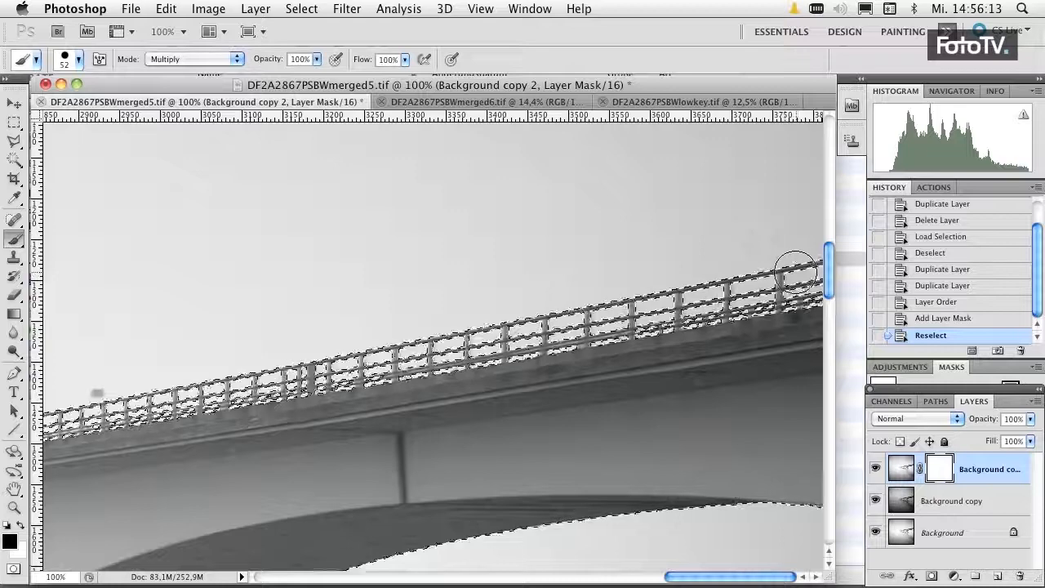
Paint black on the layer mask along the bridge's railing and upper deck edge to reveal the darker layer beneath.
left_click_drag(800, 270, 766, 263)
mouse_move(741, 296)
left_mouse_down()
mouse_move(747, 323)
mouse_move(725, 328)
mouse_move(730, 304)
left_mouse_up()
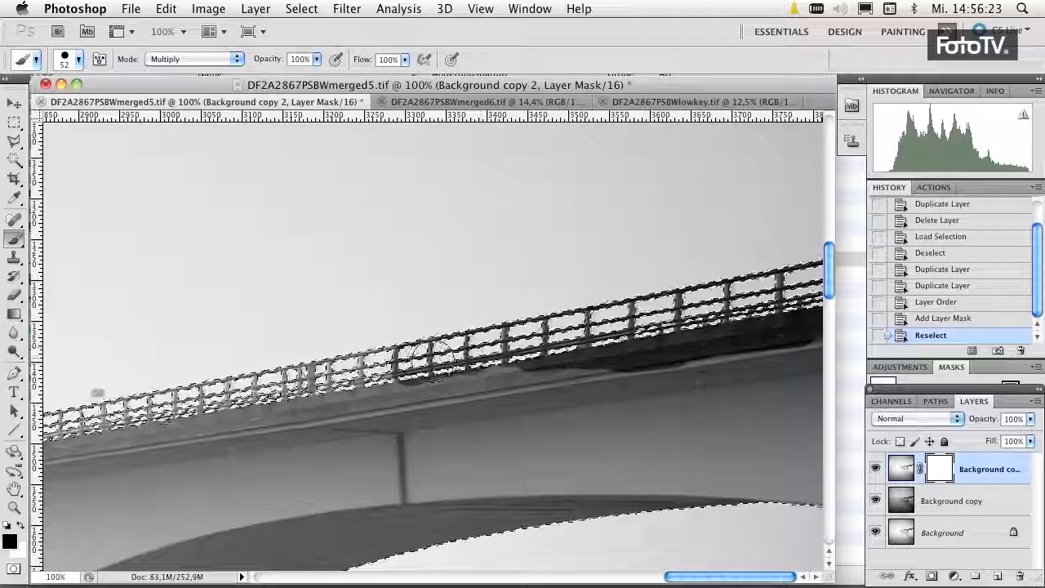
left_click_drag(466, 376, 504, 374)
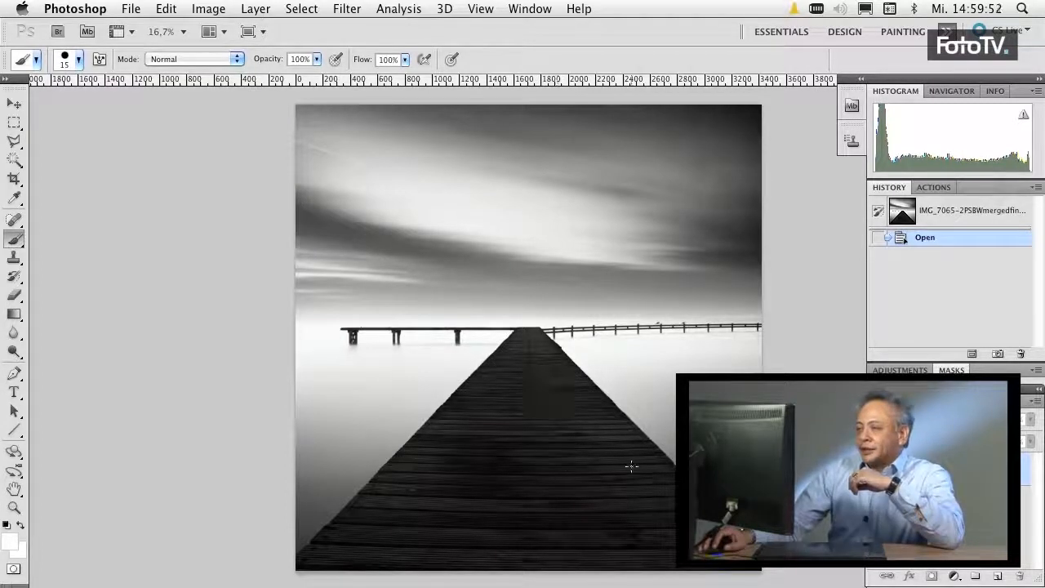
Copy the pier photo's Background to a new layer and open that layer in Silver Efex Pro 2.
left_click(344, 8)
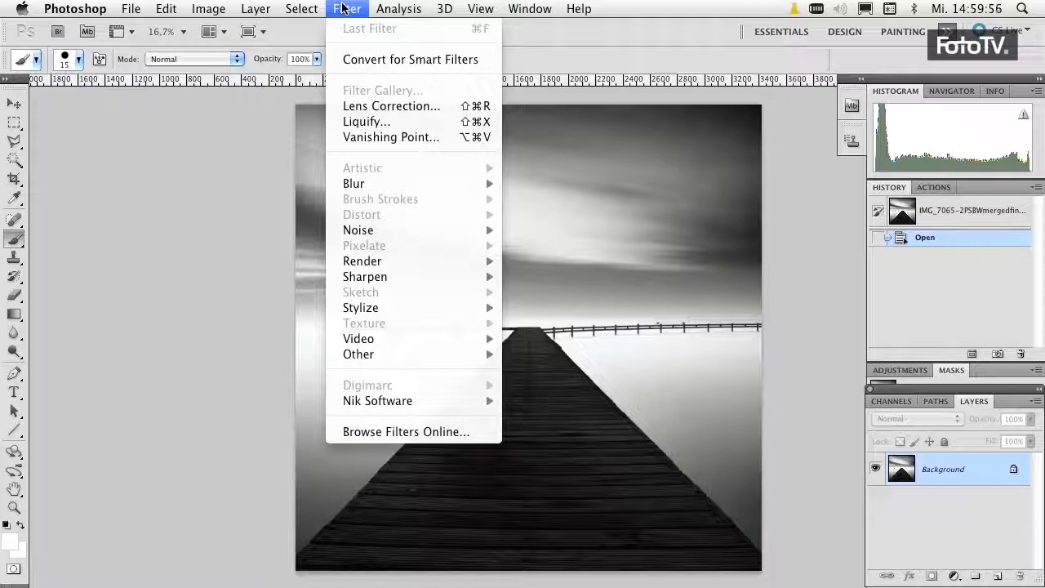
mouse_move(272, 11)
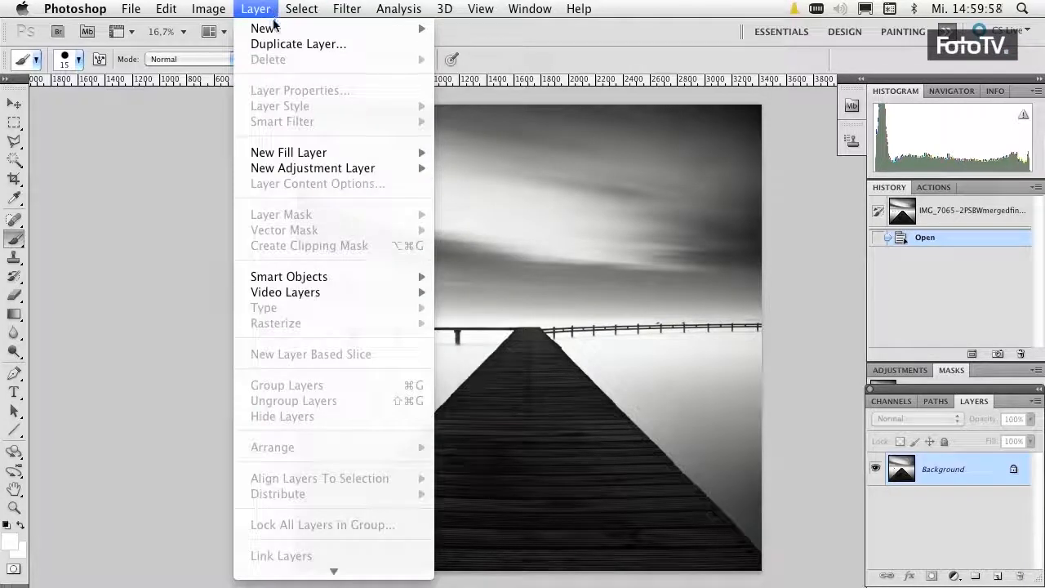
left_click(491, 114)
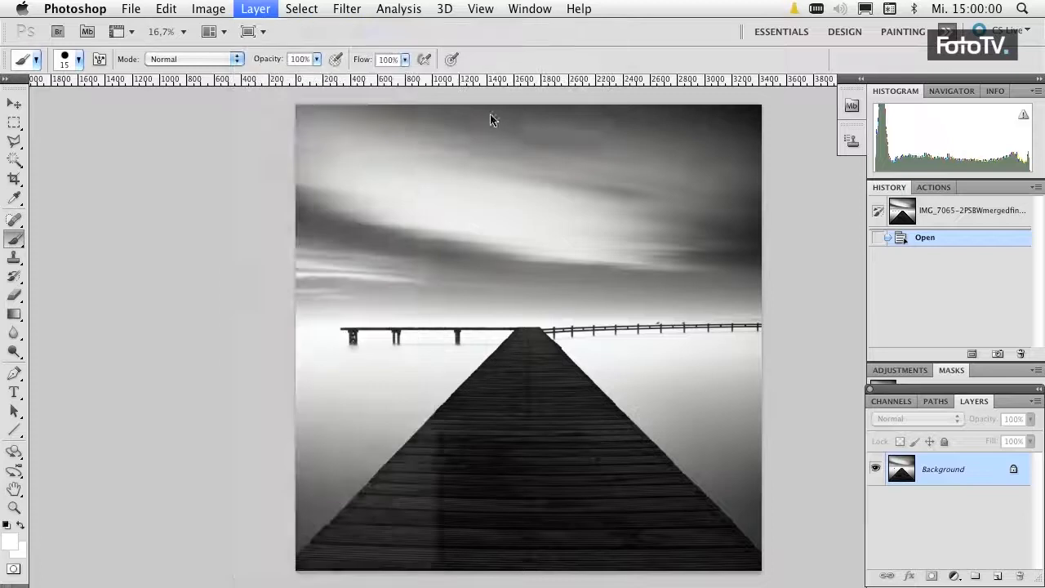
left_click(346, 10)
mouse_move(390, 403)
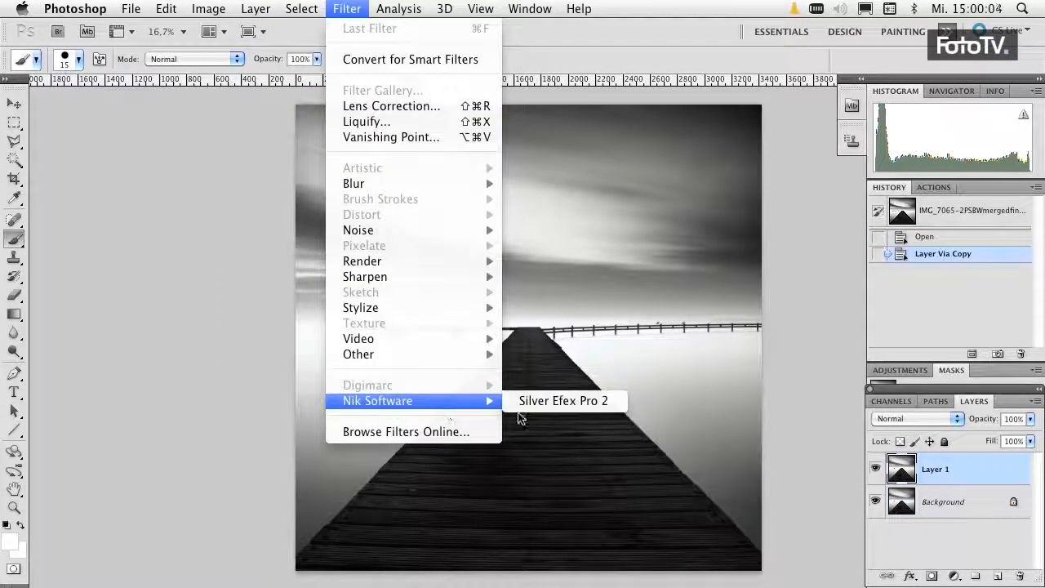
left_click(545, 401)
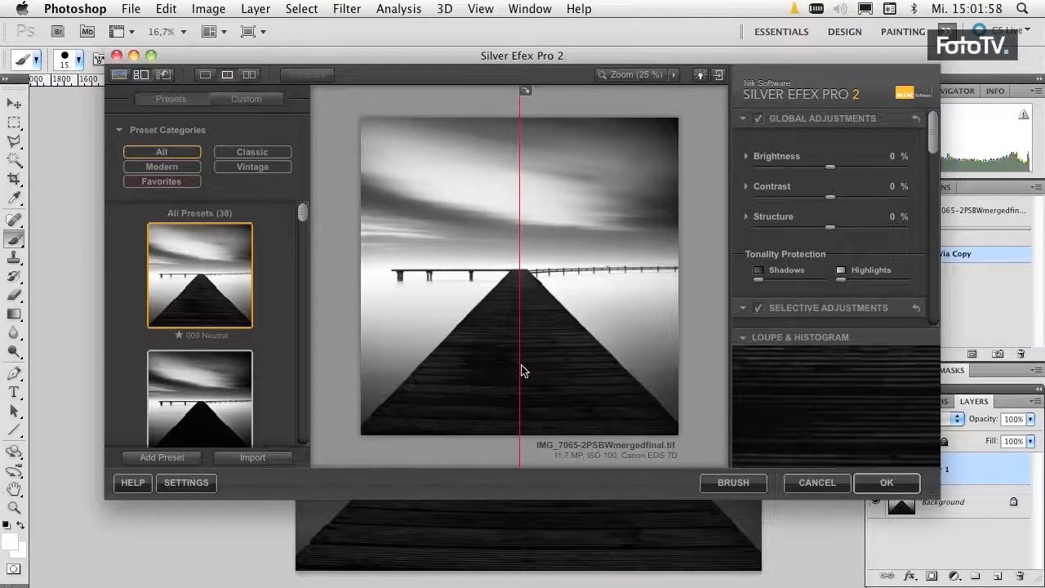
Add a control point on the pier's dark planks at 100% magnification and slightly reduce its area of effect.
left_click_drag(519, 369, 303, 378)
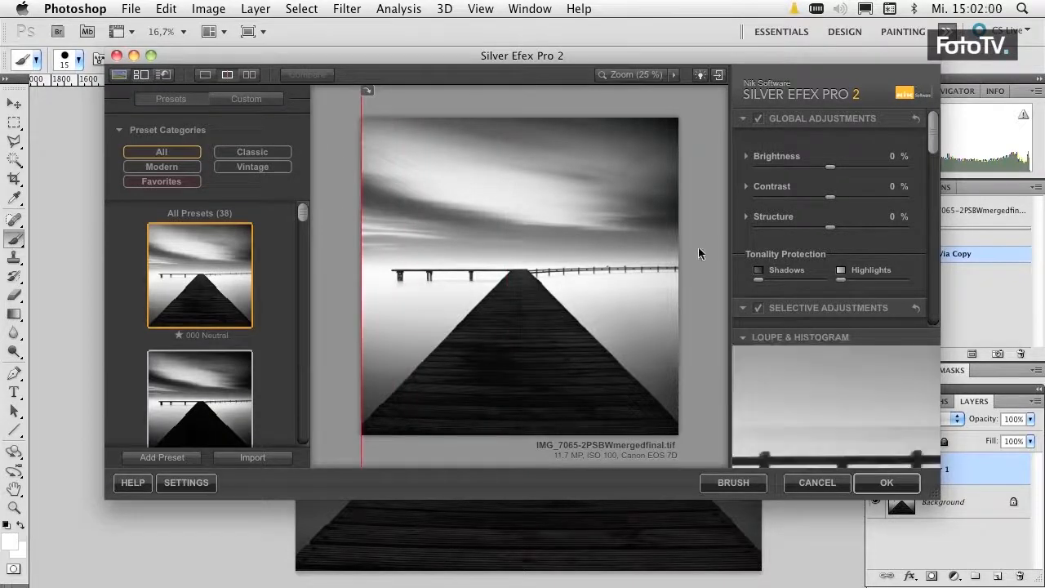
left_click_drag(933, 135, 928, 204)
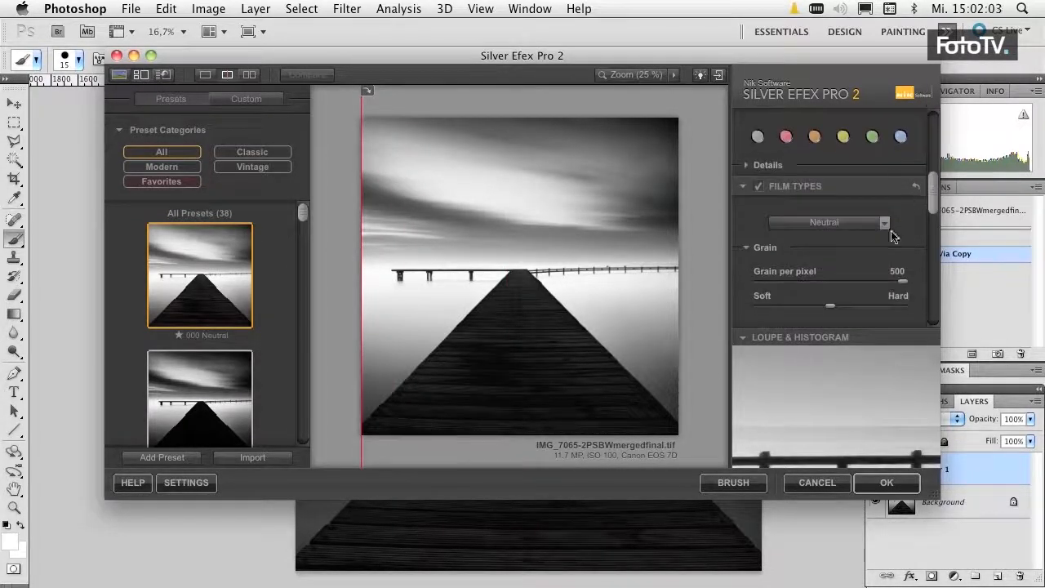
left_click(548, 354)
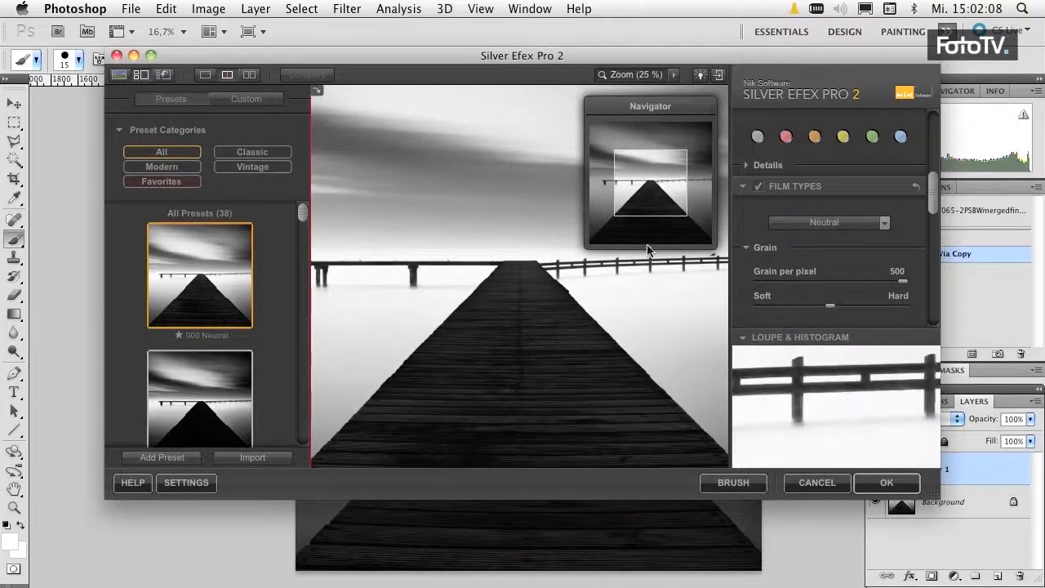
left_click_drag(656, 174, 651, 187)
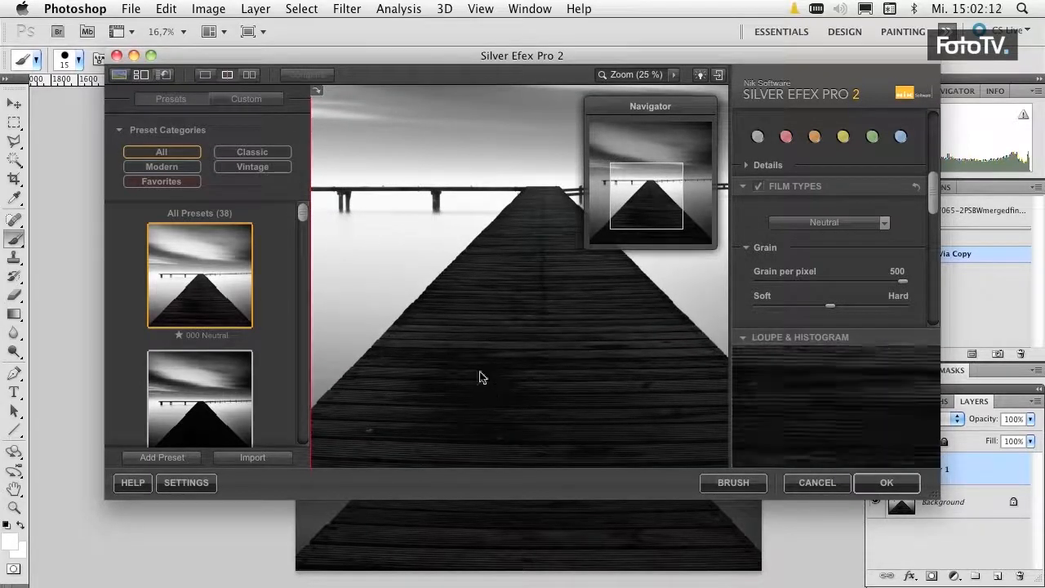
left_click_drag(653, 215, 660, 220)
key("super+plus")
key("super+plus")
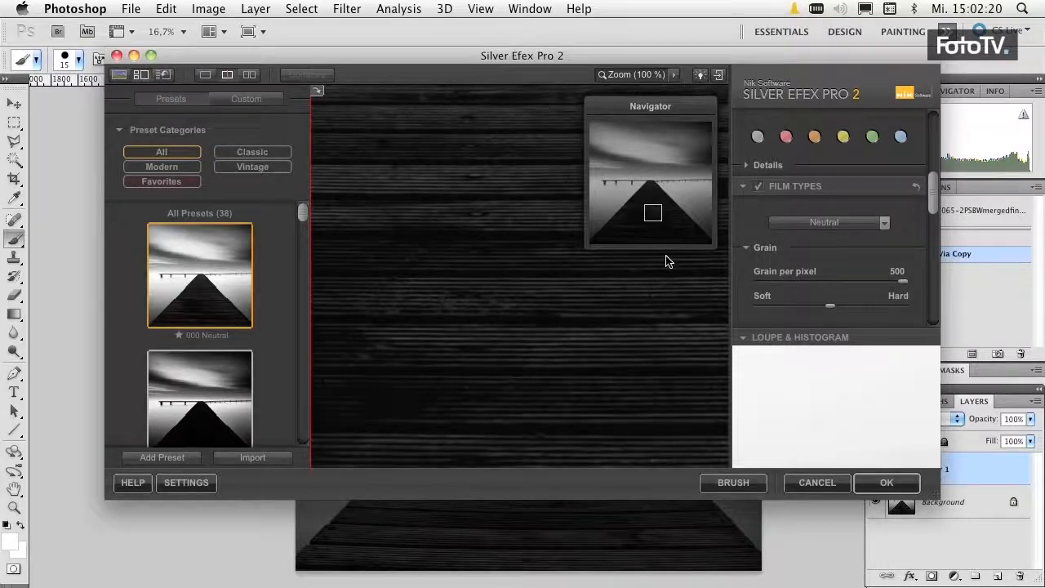
left_click_drag(932, 200, 919, 166)
left_click(786, 212)
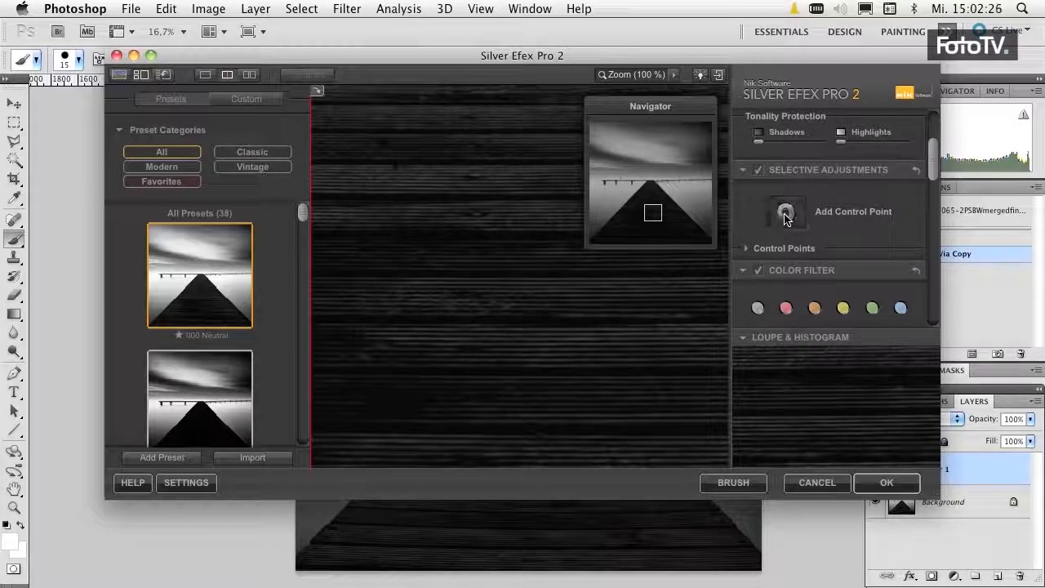
left_click(484, 267)
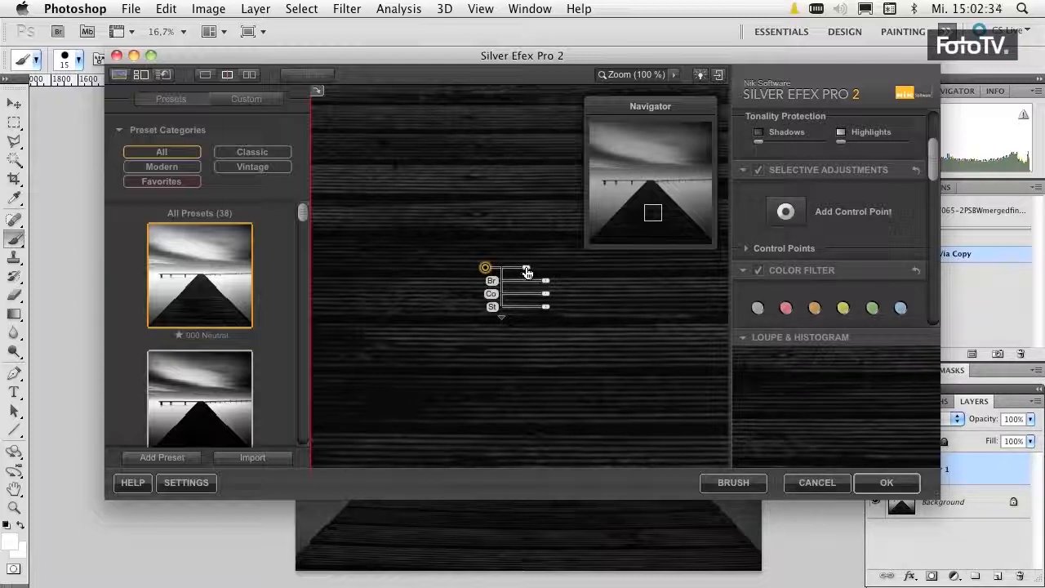
left_click_drag(527, 273, 522, 277)
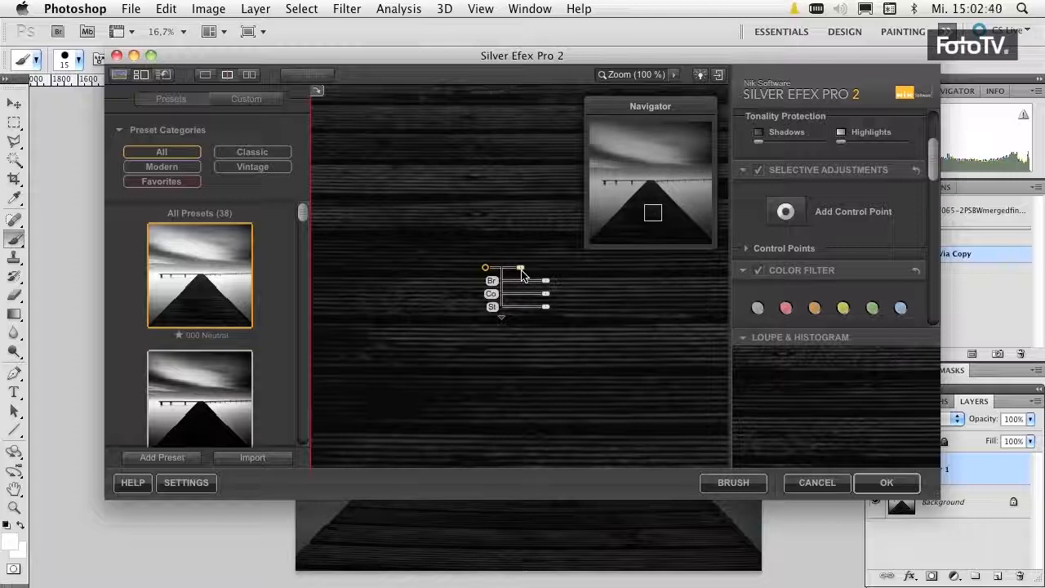
Expand the control point's adjustments and set its Fine Structure to 52% to bring out the plank texture.
left_click(505, 318)
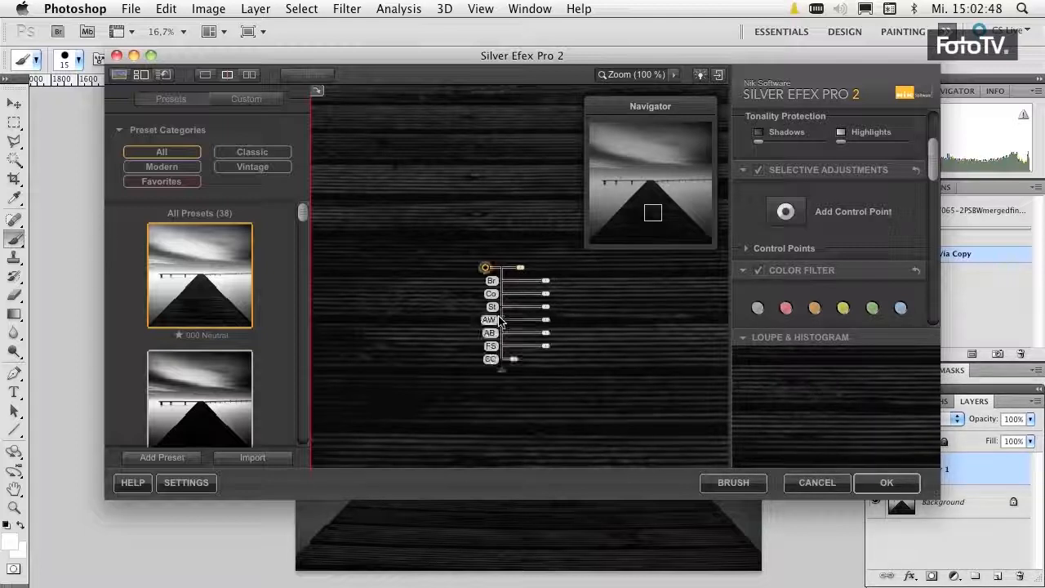
left_click(547, 349)
left_click_drag(547, 349, 569, 349)
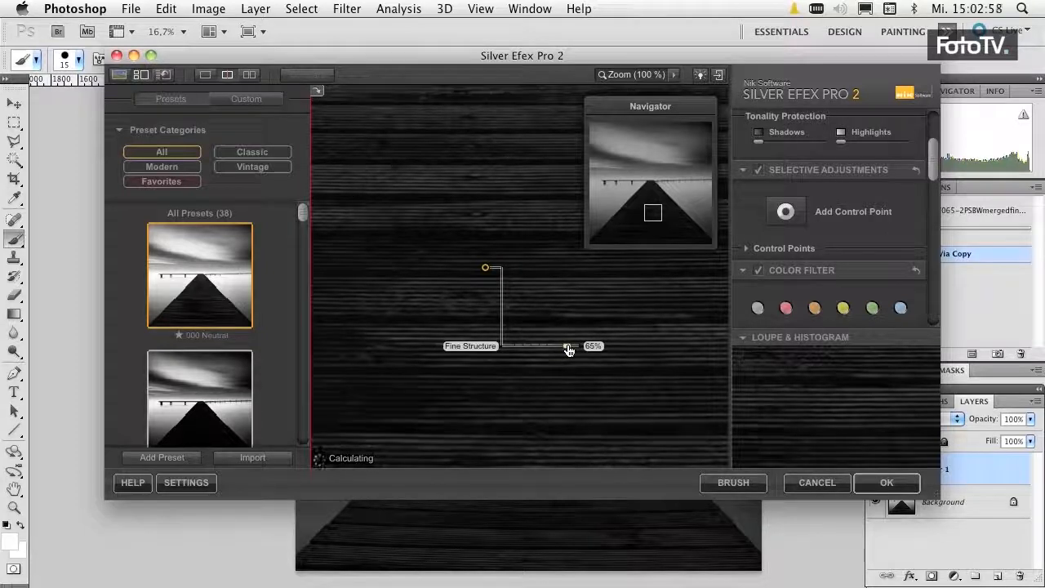
left_click_drag(569, 349, 532, 349)
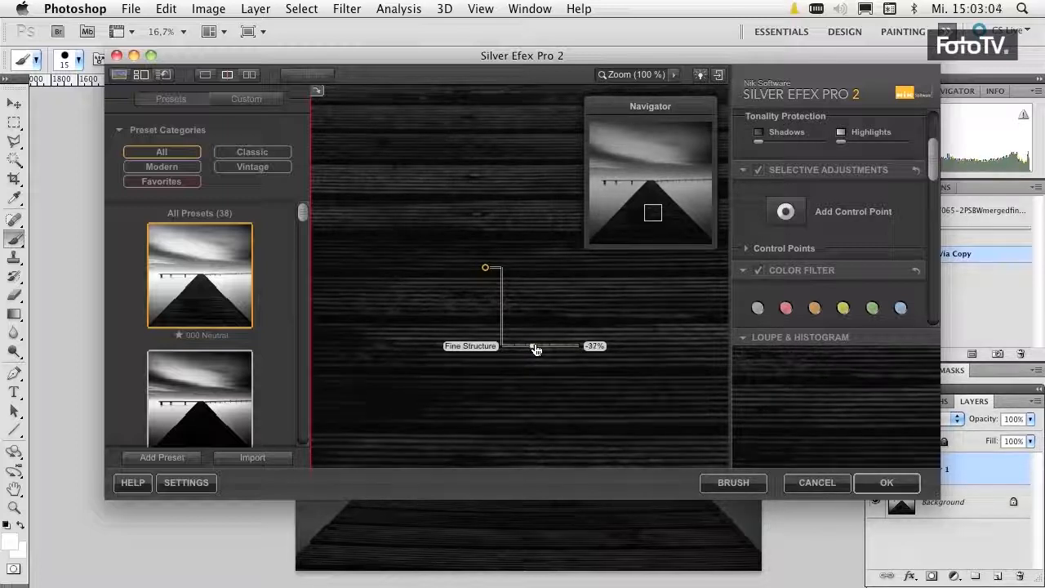
left_click_drag(542, 349, 544, 349)
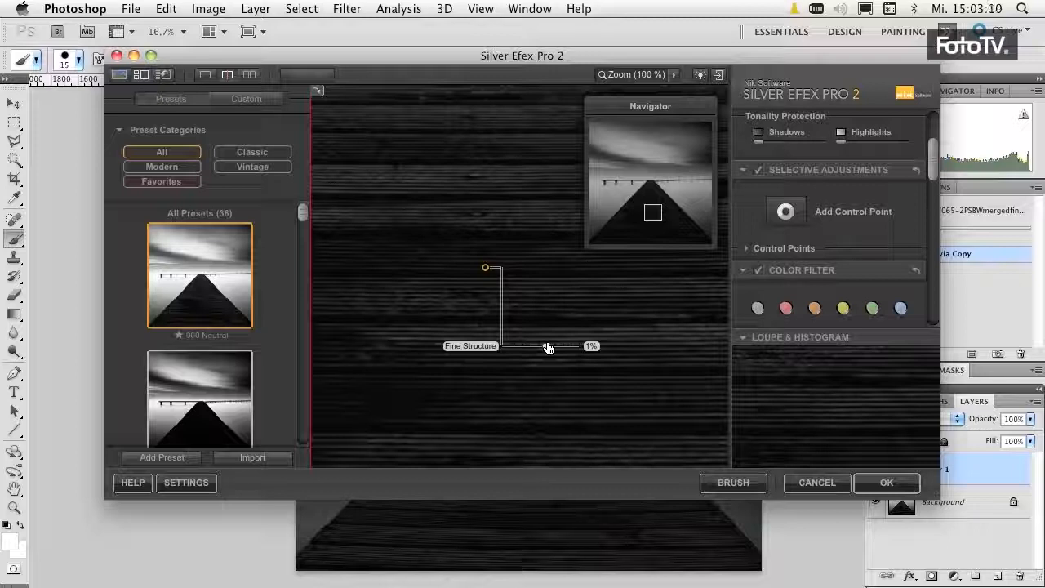
left_click_drag(549, 349, 552, 349)
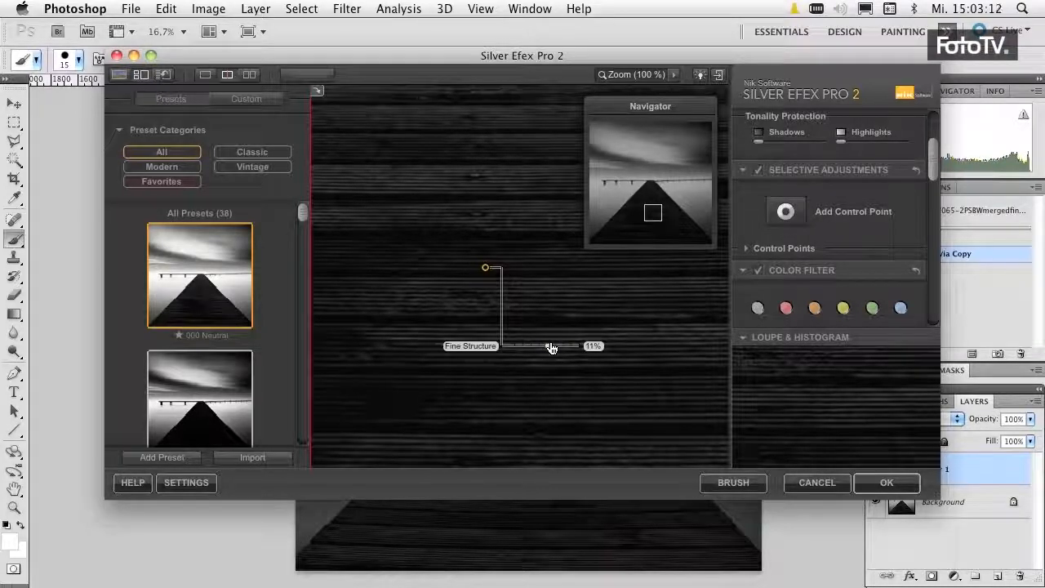
left_click_drag(557, 347, 556, 345)
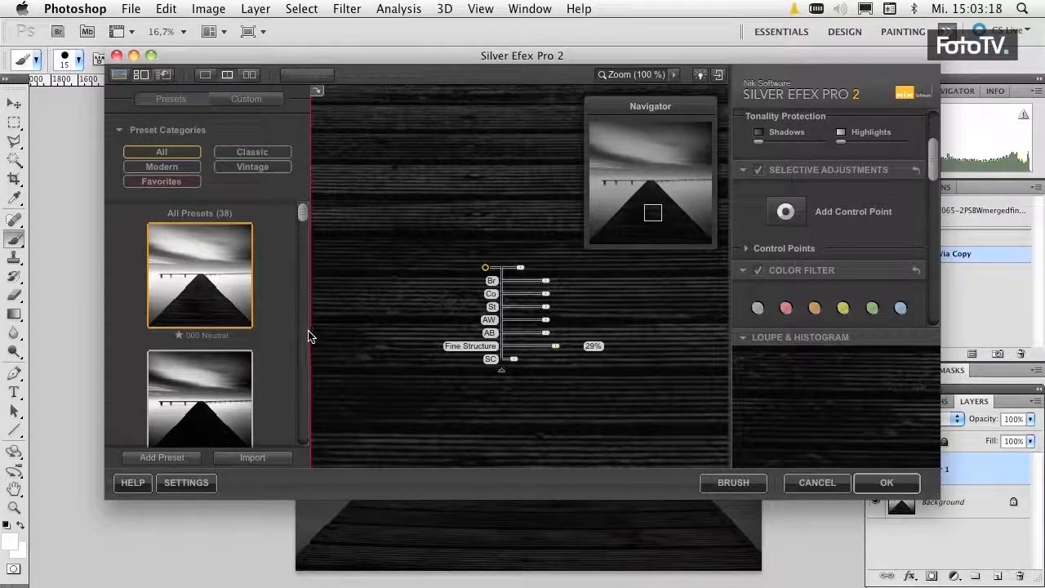
scroll(306, 331, "down", 3)
left_click_drag(308, 335, 343, 312)
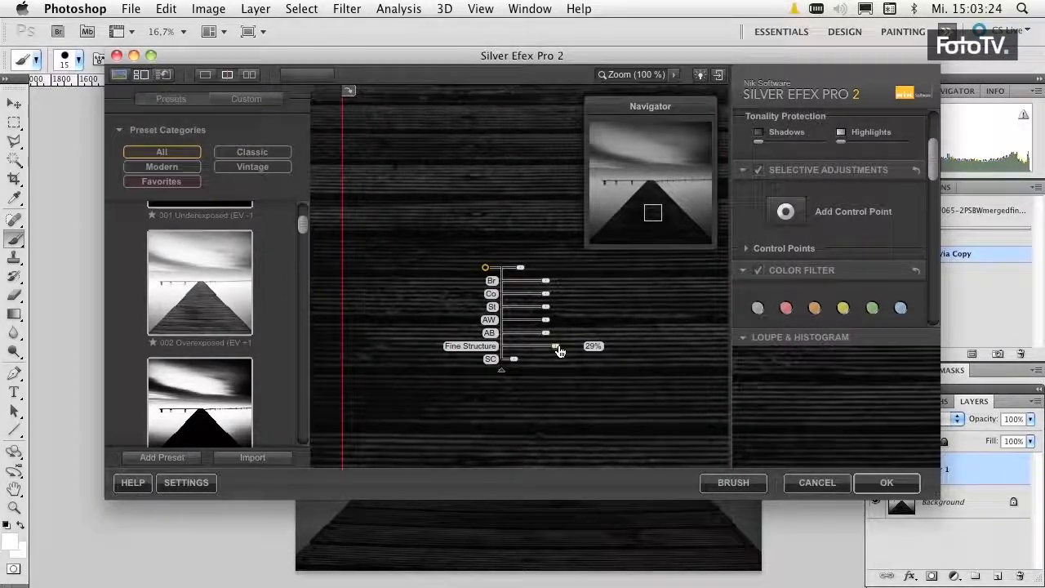
left_click_drag(558, 351, 565, 346)
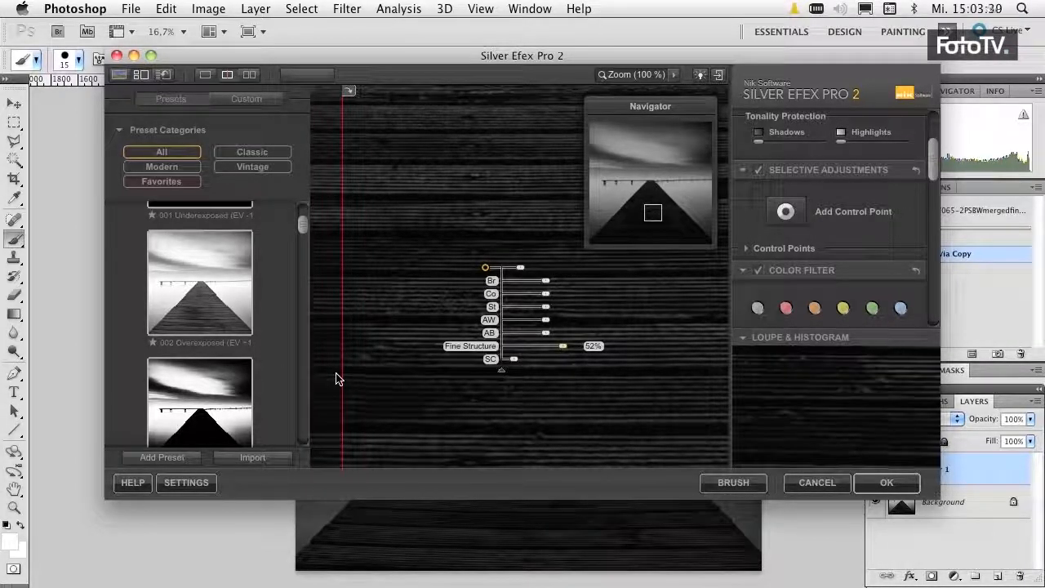
Compare the planks before and after across the split preview and apply the Silver Efex Pro 2 adjustments.
left_click_drag(342, 372, 729, 367)
left_click_drag(568, 351, 348, 339)
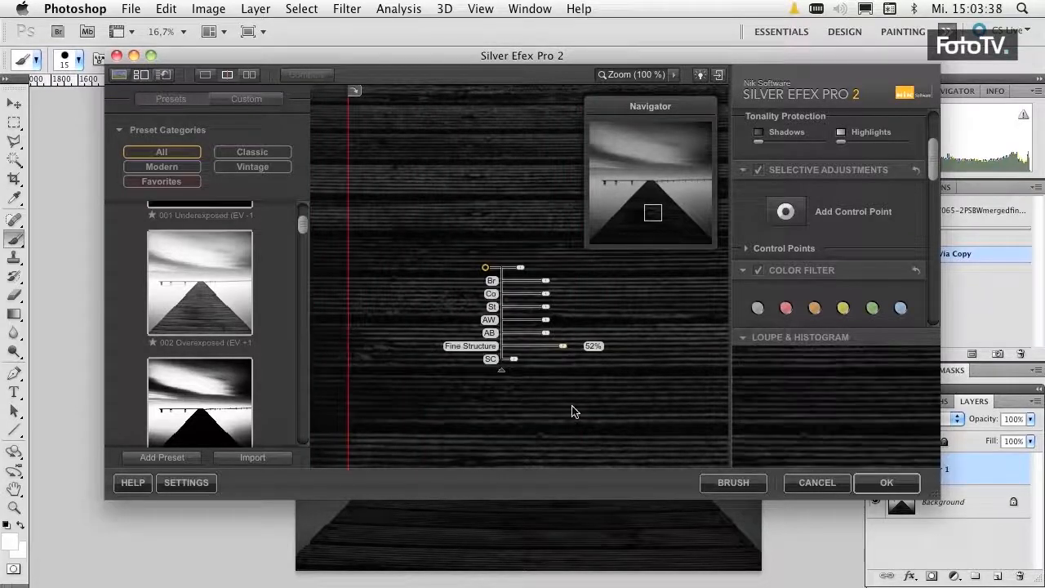
left_click(888, 484)
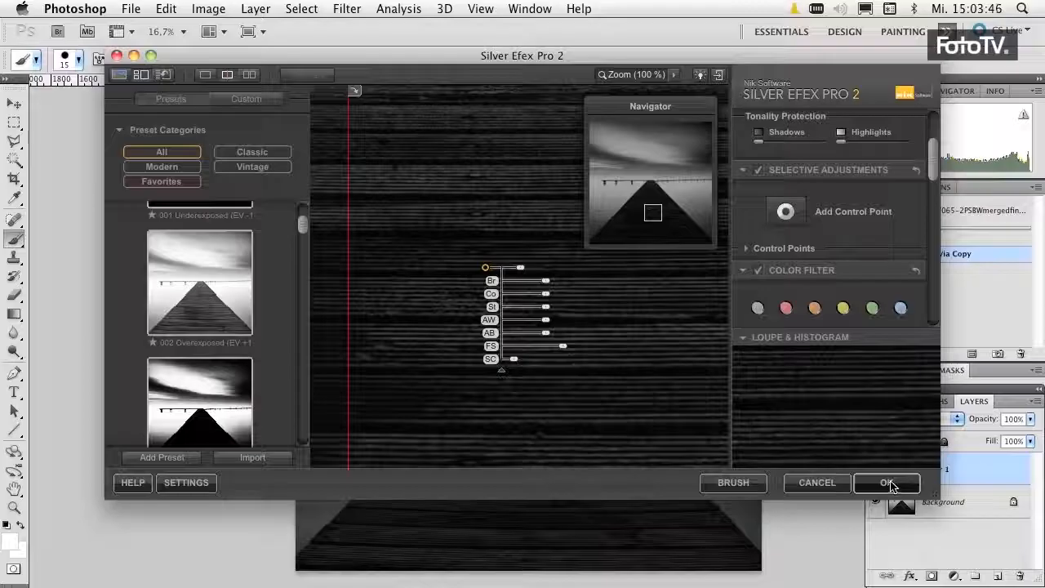